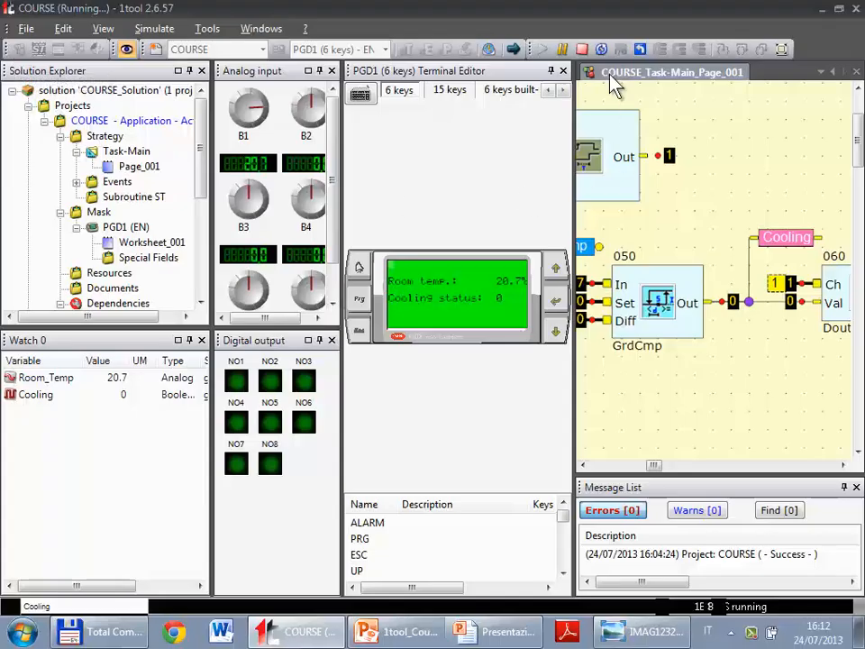
- Stop the running simulation and go through the FBD Strategy Editor and the mask editor to the pCOLoad module
left_click(584, 53)
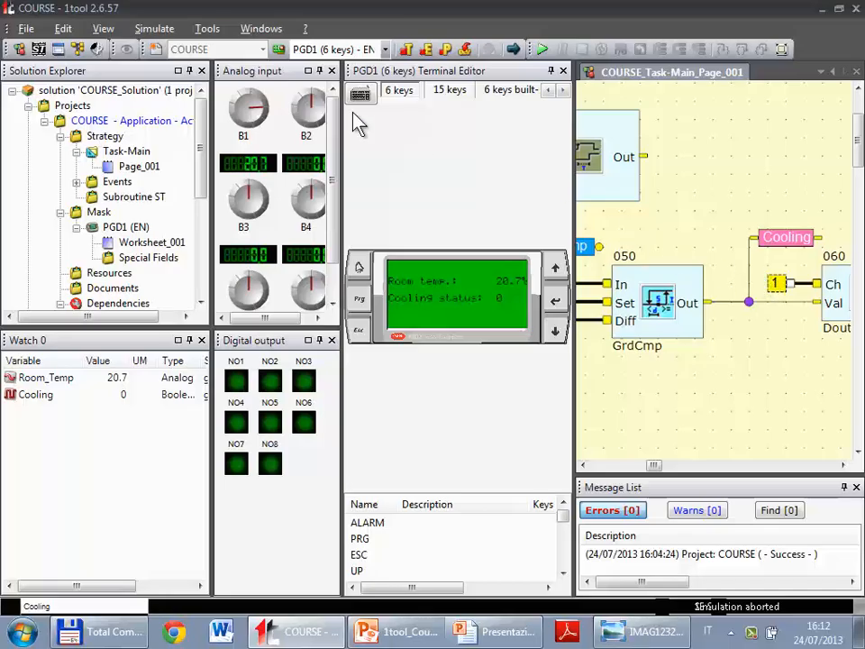
left_click(17, 50)
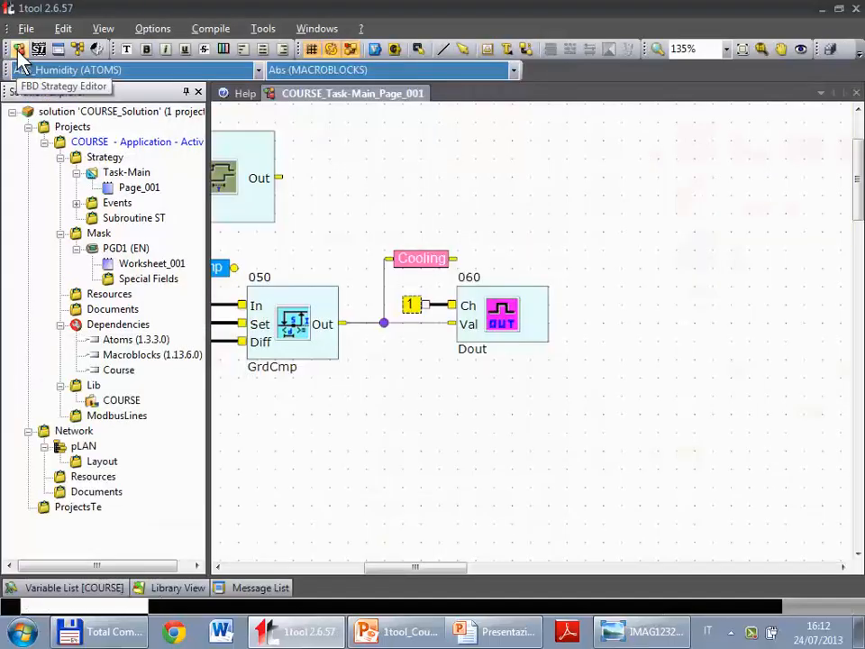
left_click(58, 50)
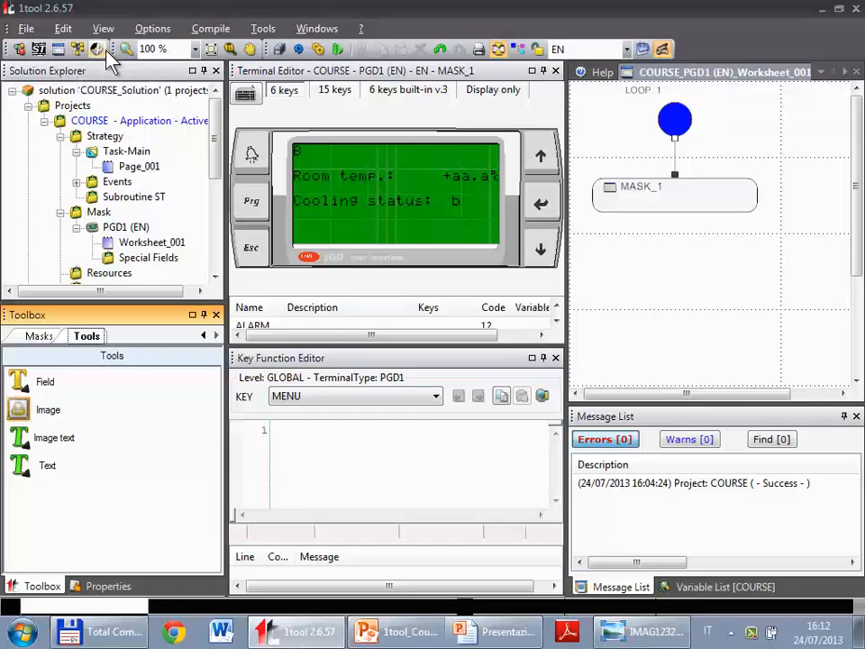
left_click(101, 50)
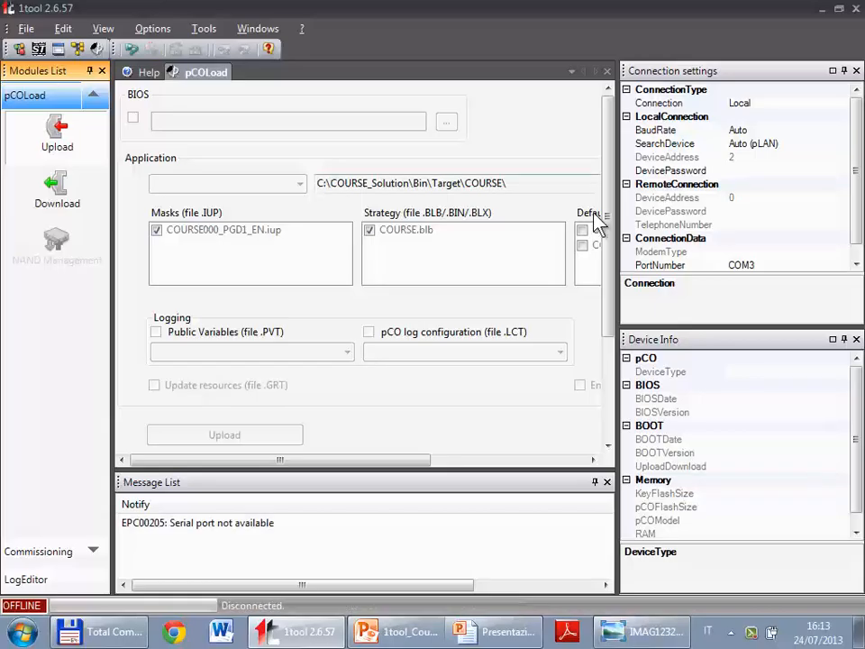
- Enlarge the pCOLoad work area and complete the USB Comm Port Wizard for the PortNumber setting
left_click_drag(616, 225, 692, 220)
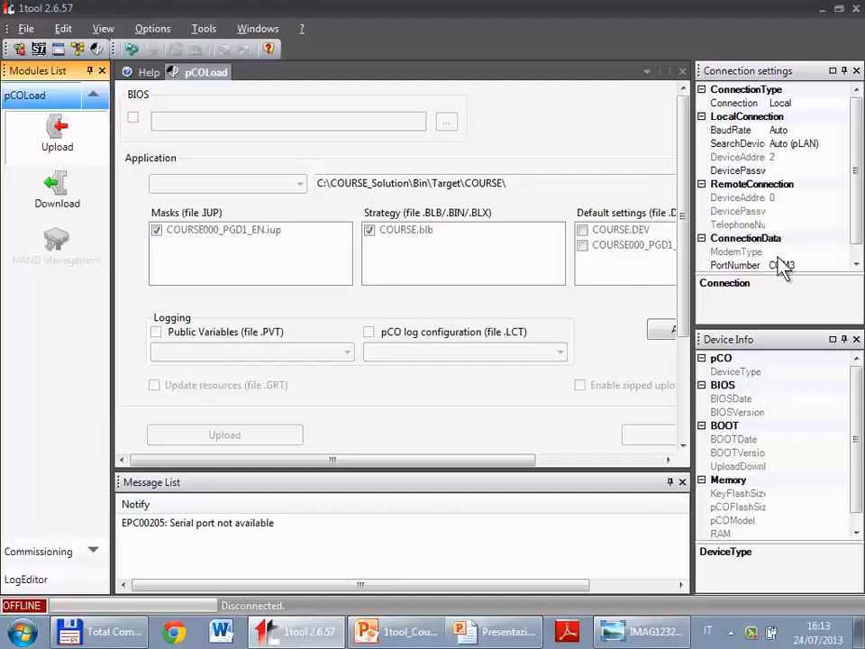
left_click_drag(836, 275, 832, 283)
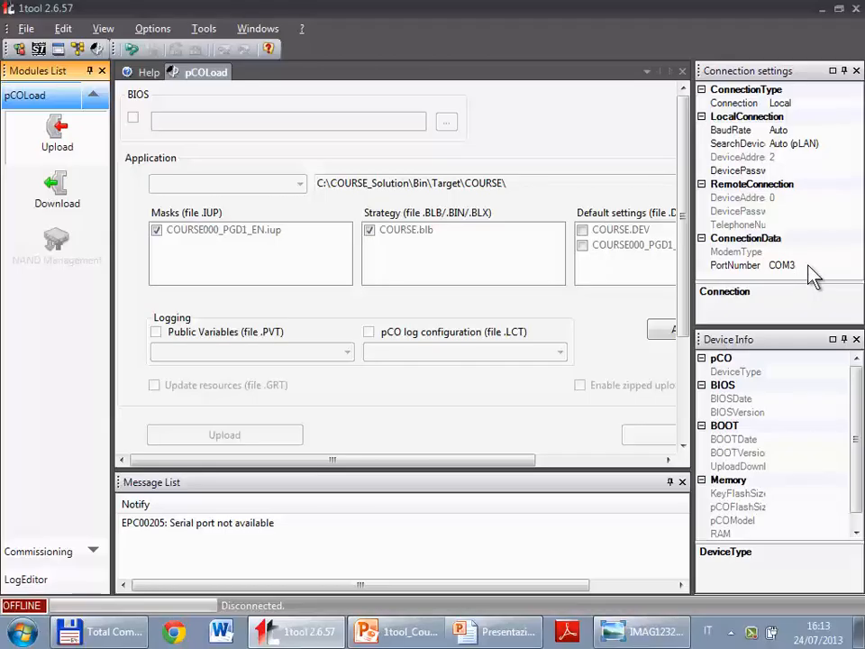
left_click(824, 265)
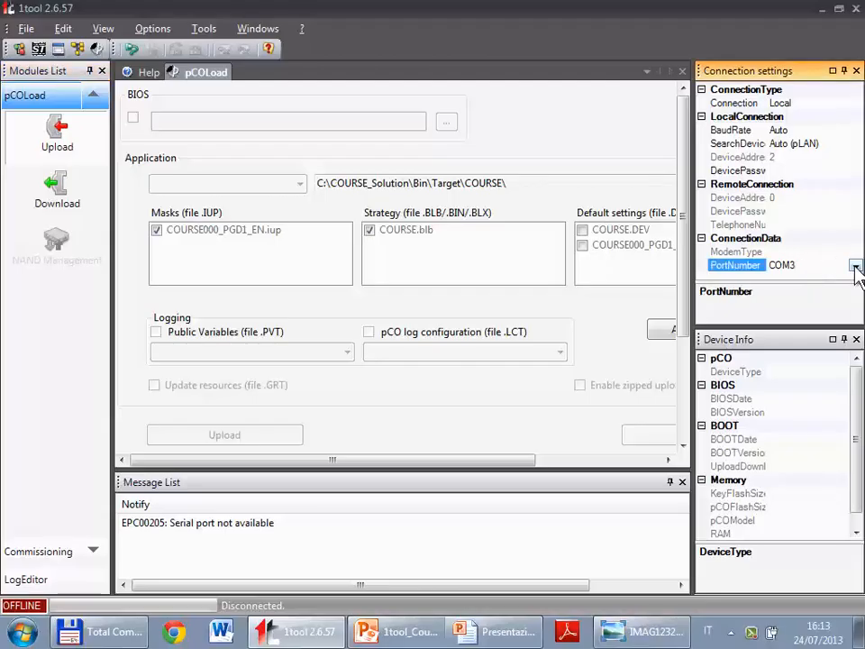
left_click(855, 266)
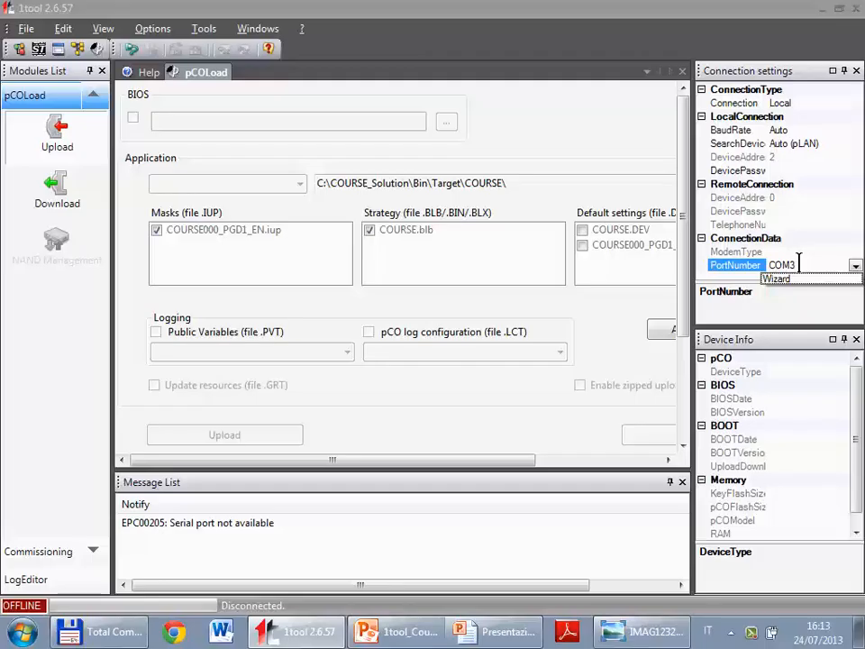
left_click(793, 279)
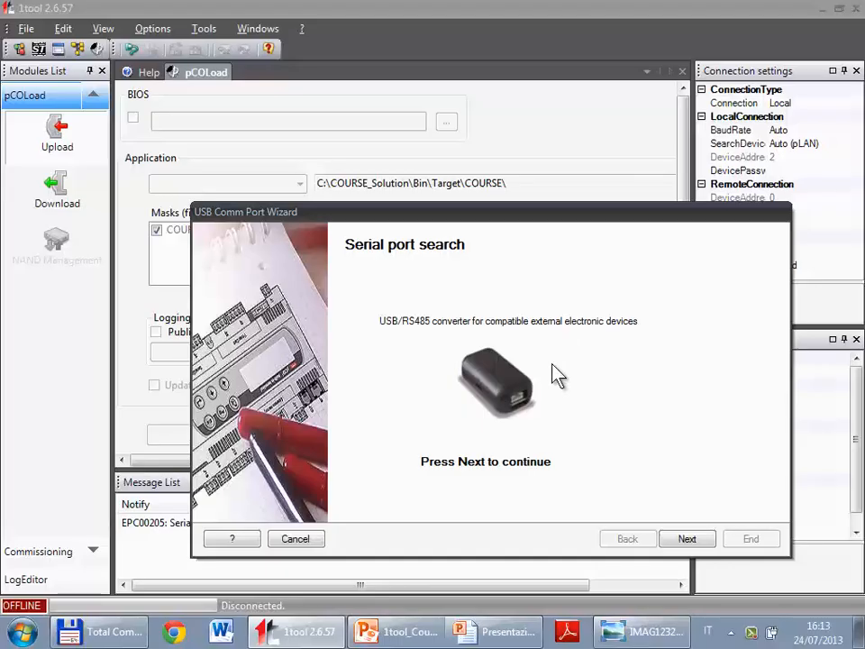
left_click(709, 541)
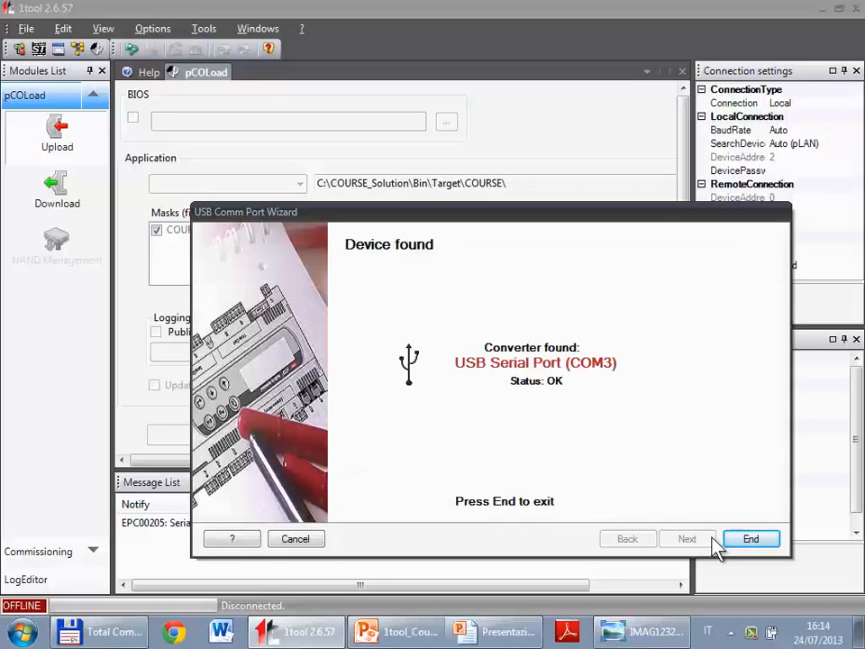
left_click(732, 539)
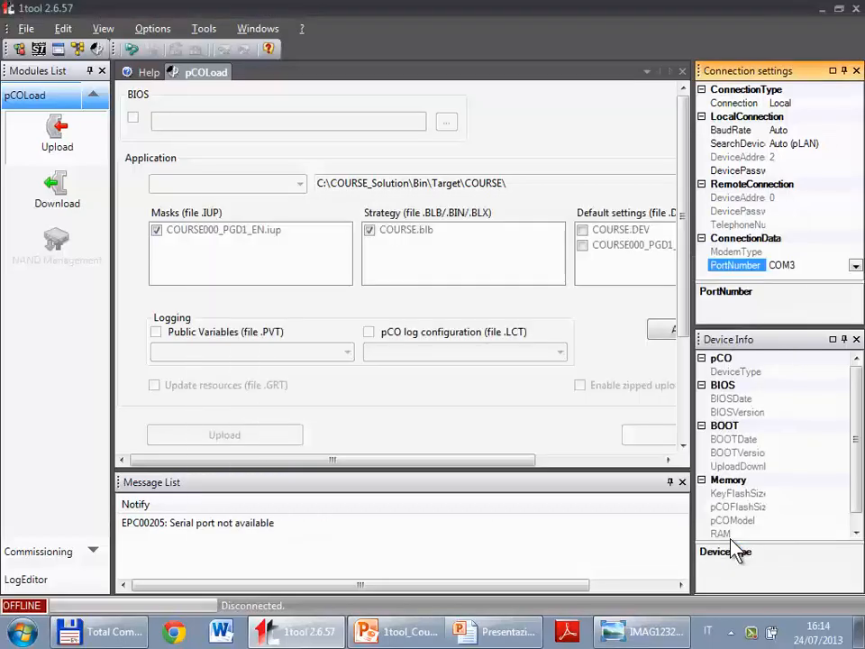
- Repeat the serial port search with the wizard, finish it and highlight the COM3 value of PortNumber
left_click(855, 266)
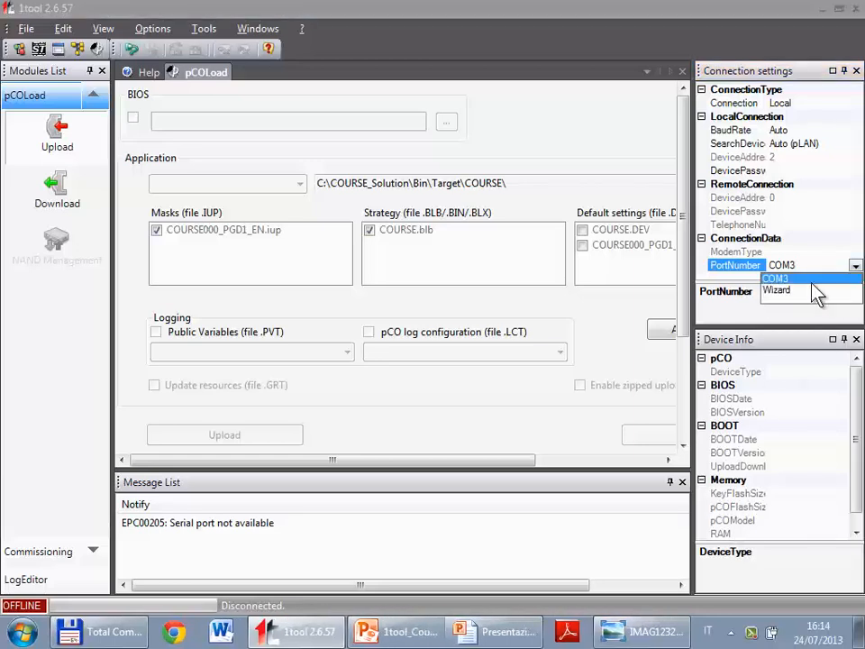
left_click(809, 299)
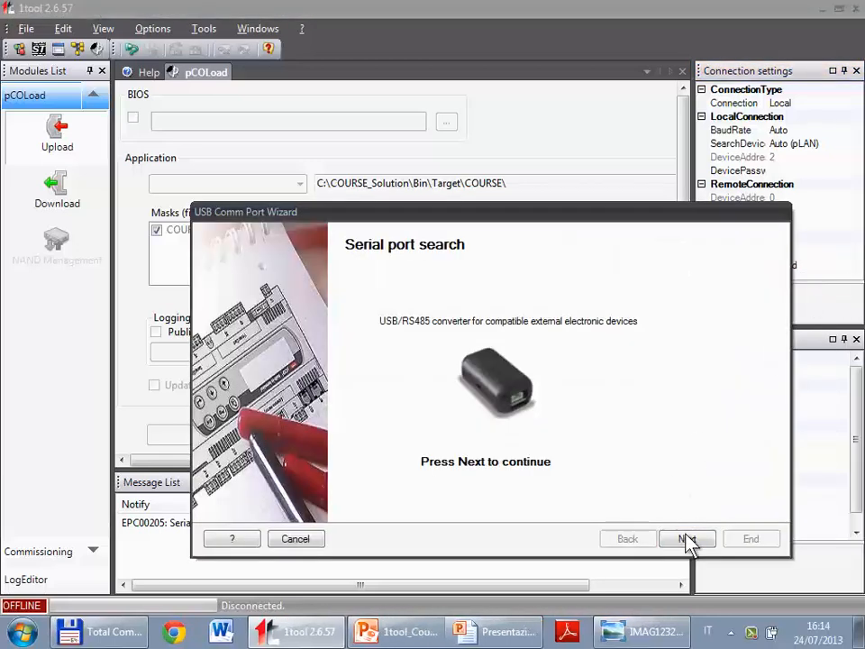
left_click(686, 539)
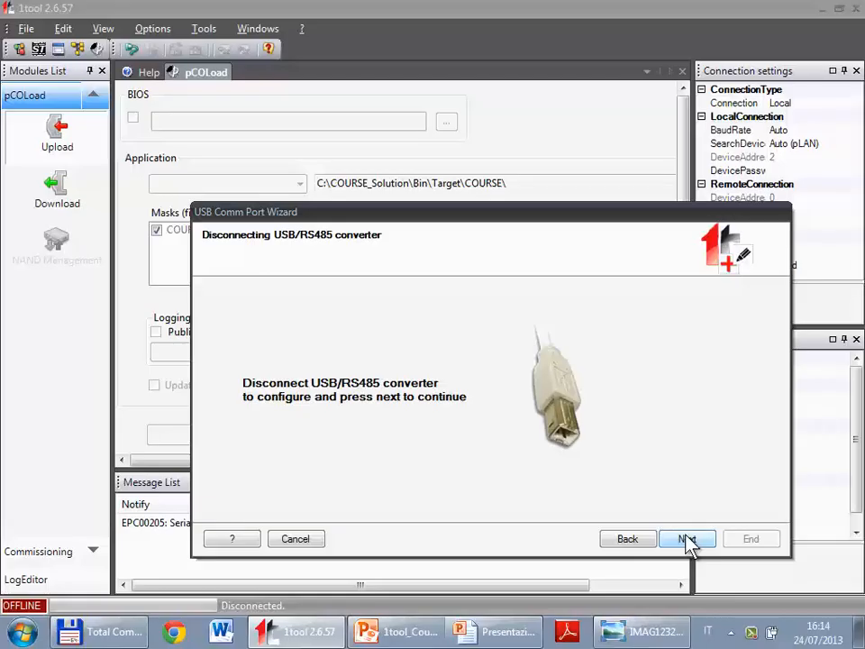
left_click(687, 539)
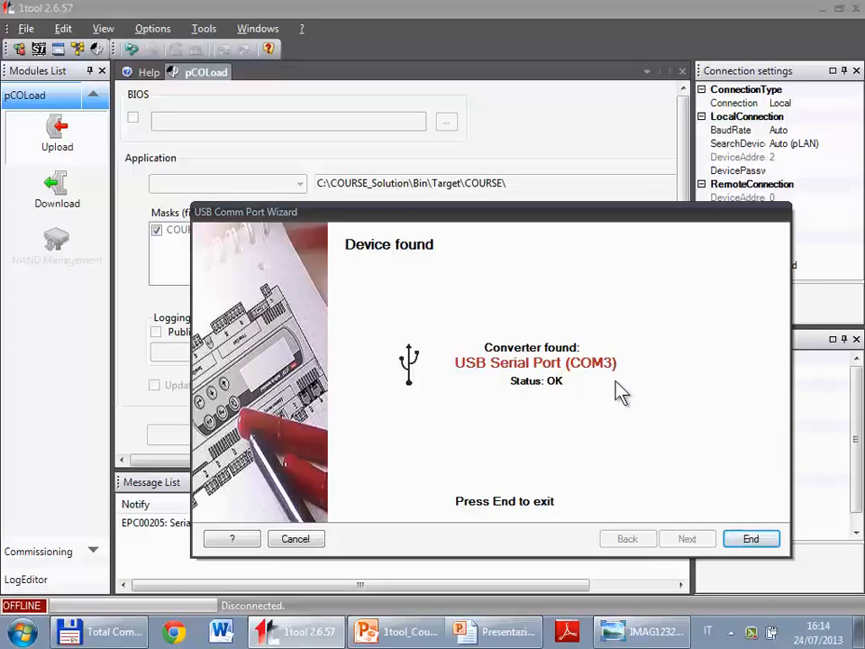
left_click(754, 539)
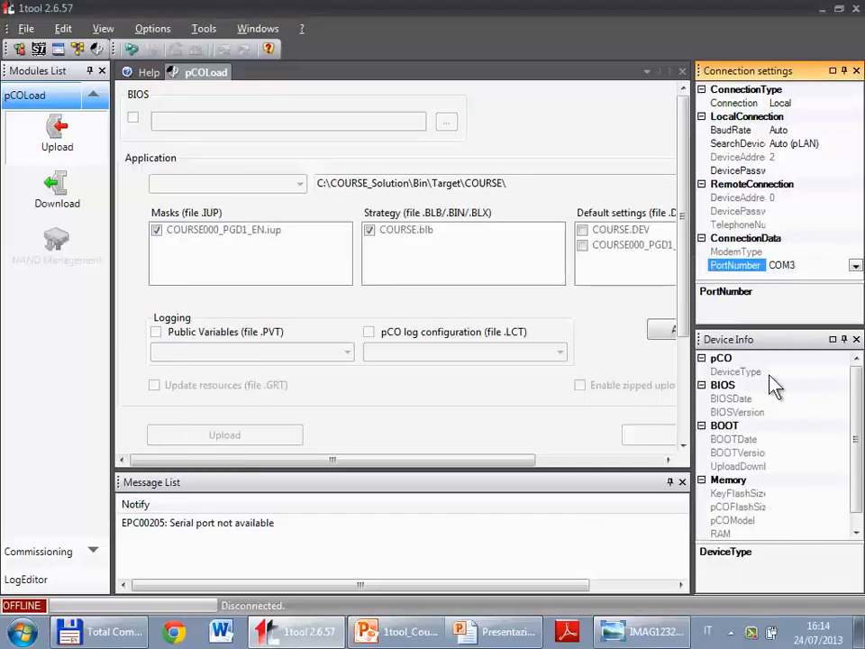
left_click(800, 265)
left_click_drag(806, 267, 769, 266)
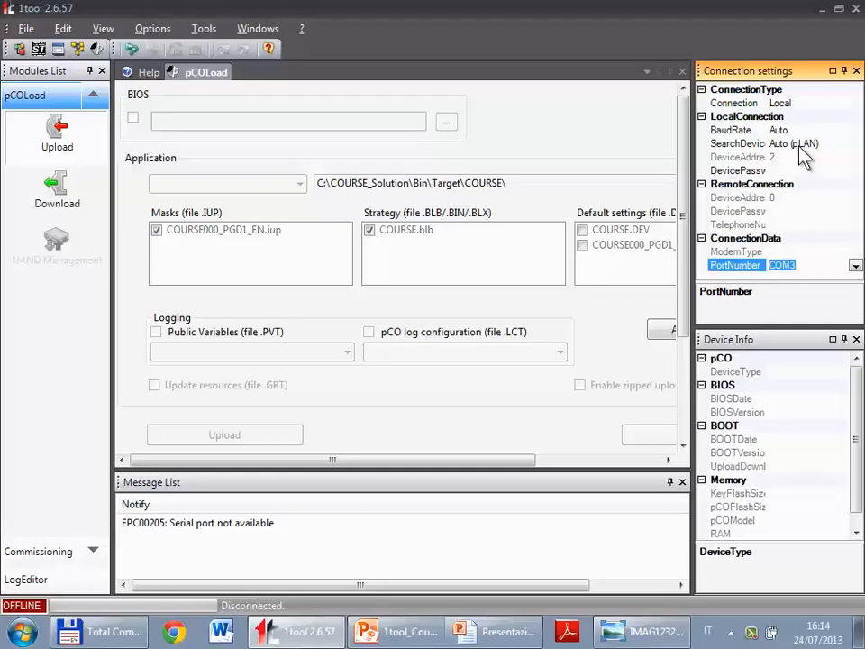
- Review the connection type choices, keep Local, and widen the name column of the connection settings
left_click(813, 102)
left_click(856, 105)
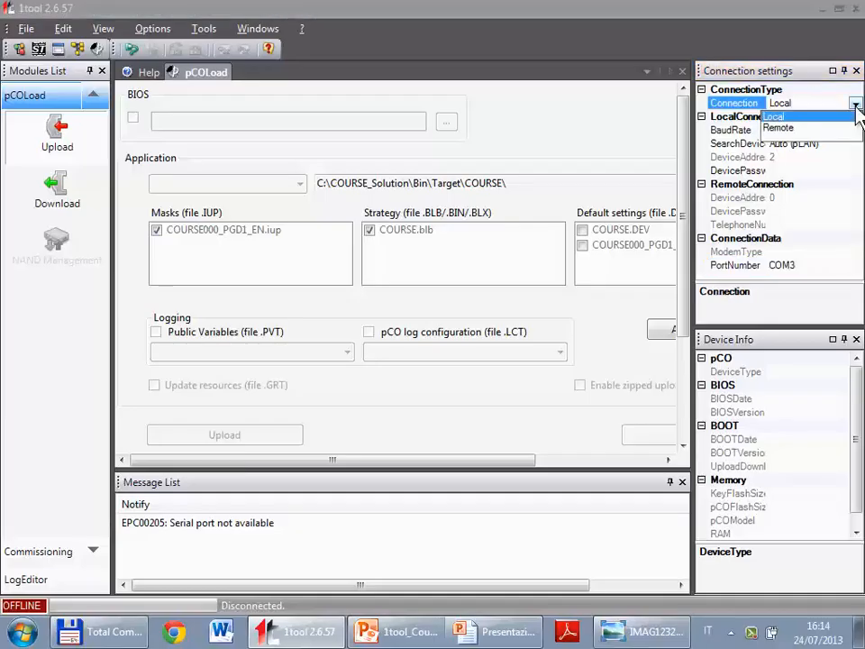
left_click(856, 105)
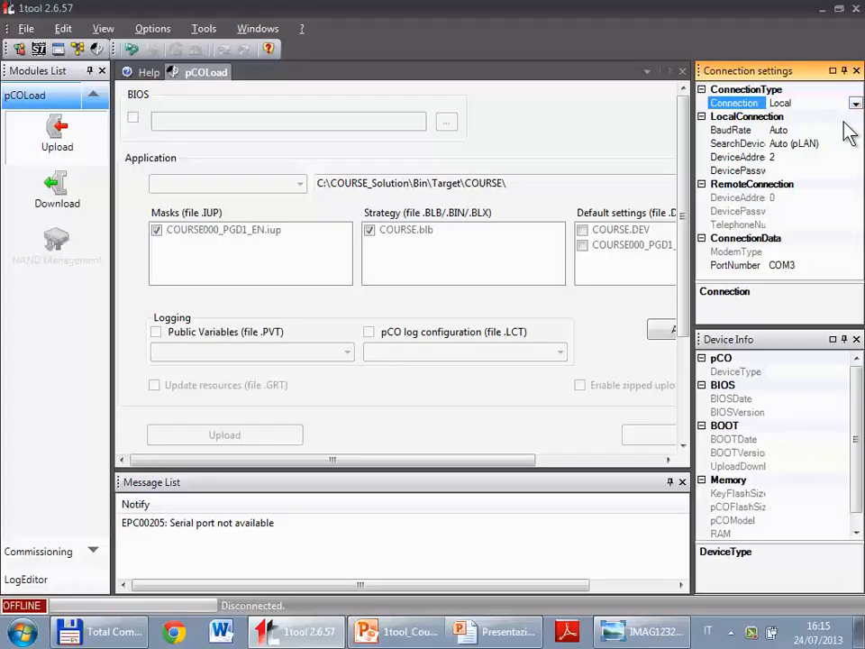
left_click_drag(769, 105, 786, 105)
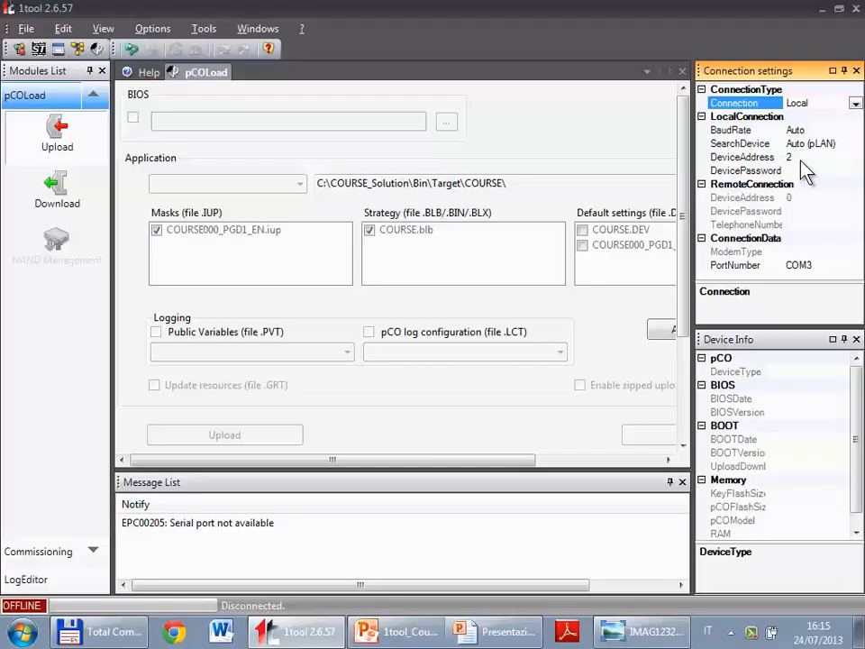
- Set SearchDevice to Manual and enter 1 as the local DeviceAddress
left_click(854, 144)
left_click(856, 145)
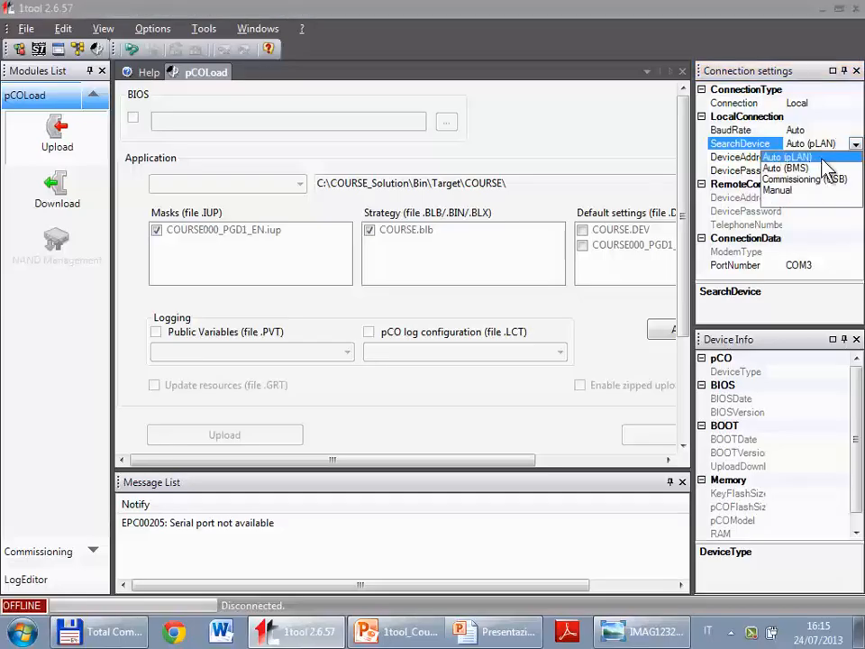
left_click(787, 191)
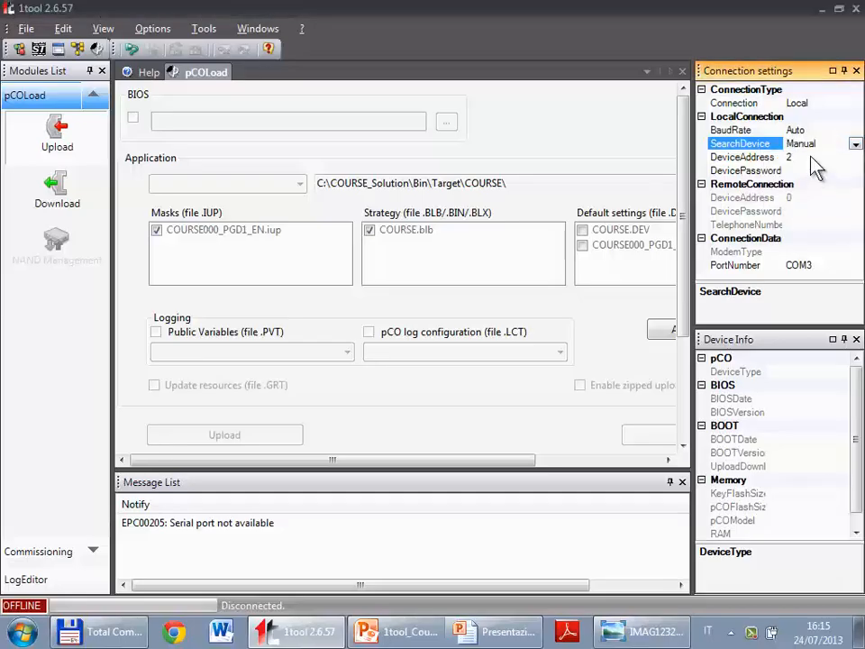
left_click(755, 157)
type("1")
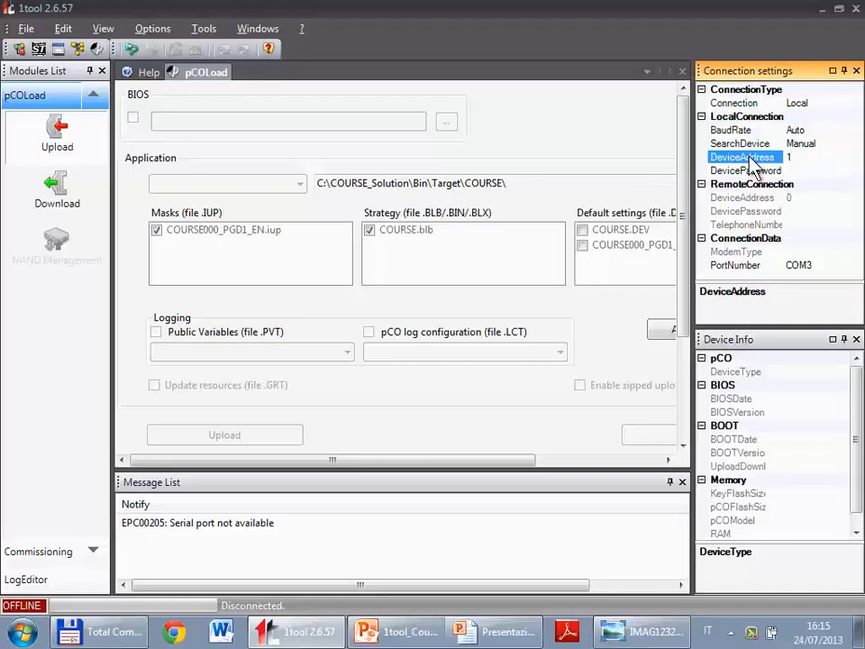
- Set SearchDevice to Auto (pLAN) and connect to the pCO controller
left_click(851, 146)
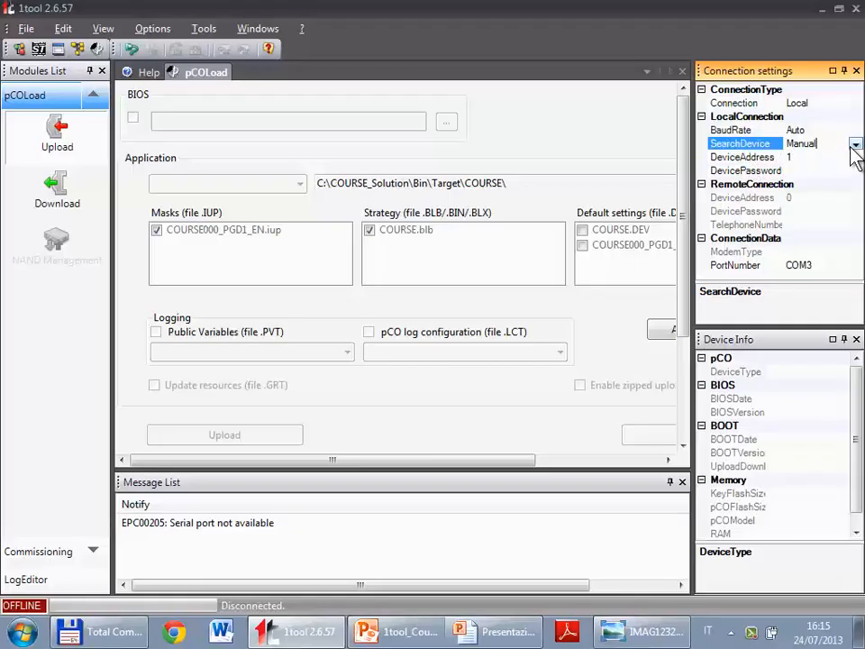
left_click(854, 145)
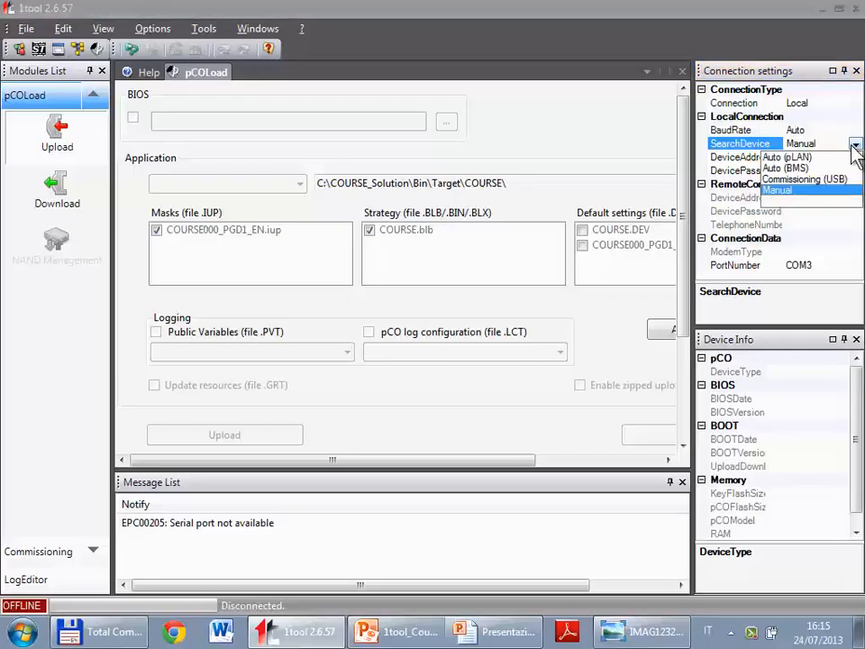
left_click(812, 158)
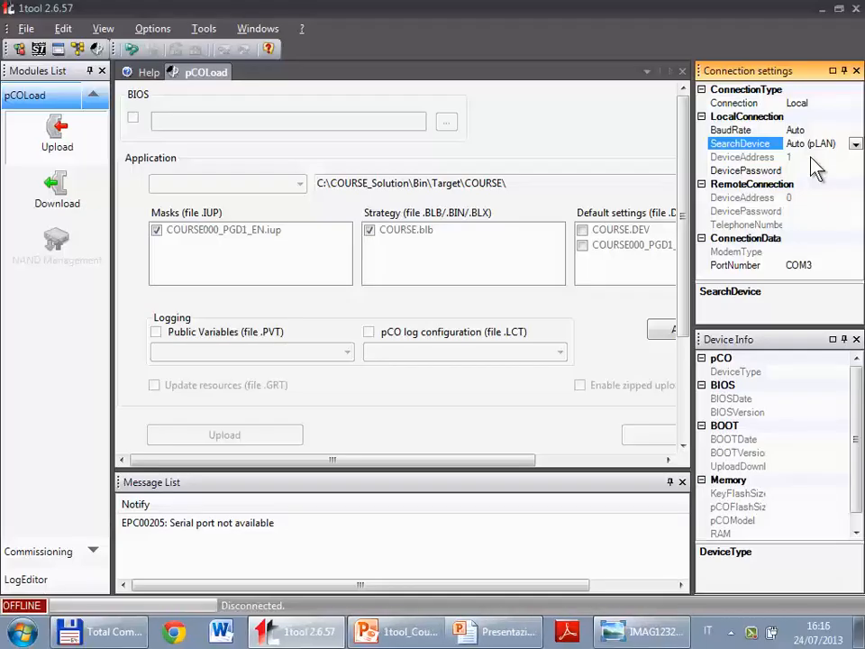
left_click(856, 144)
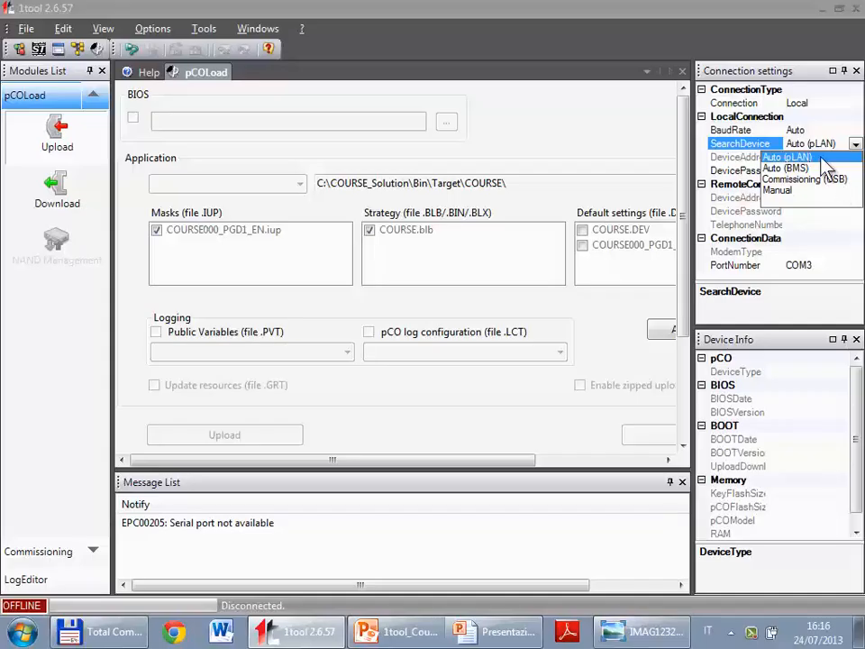
left_click(820, 158)
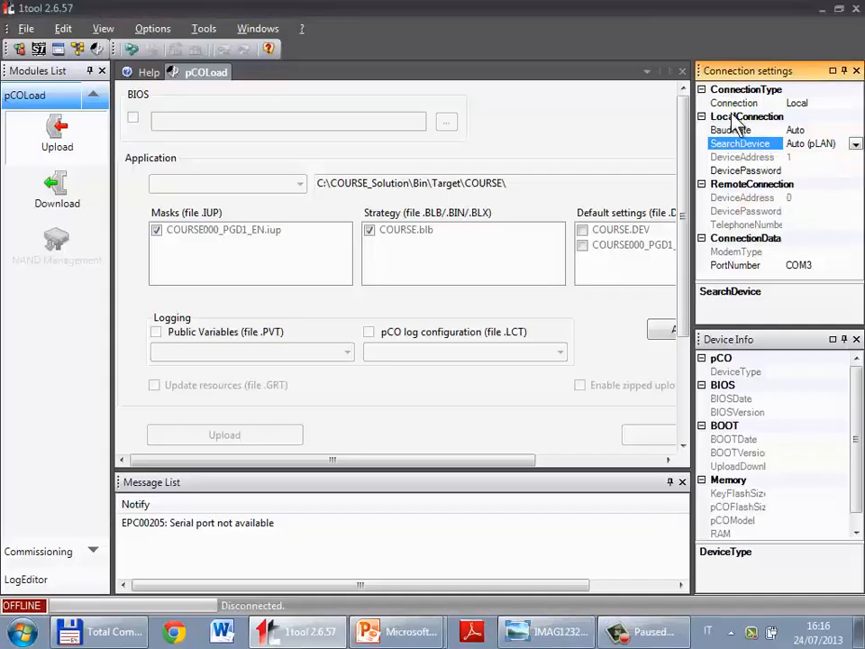
left_click(132, 50)
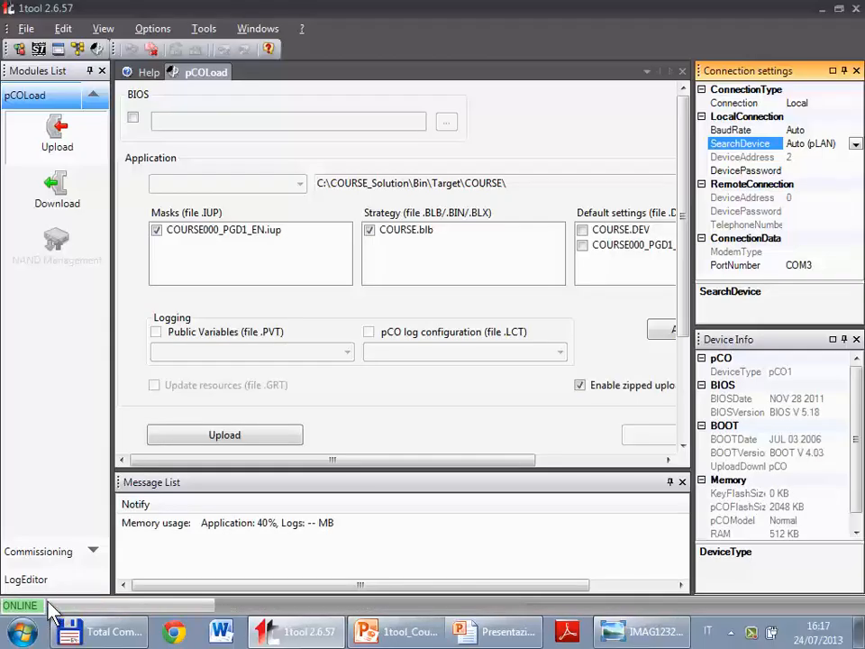
mouse_move(53, 624)
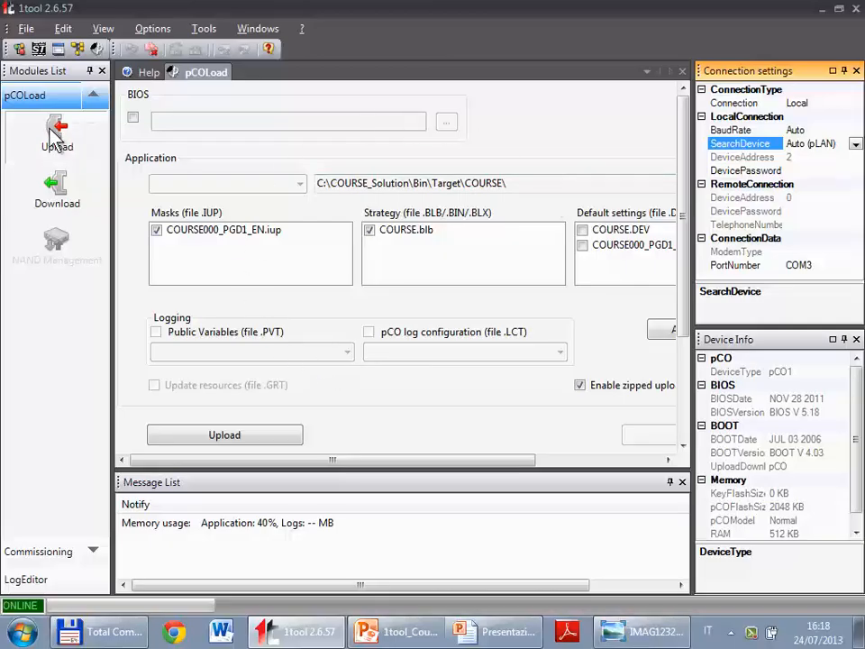
- Upload the COURSE000_PGD1_EN.iup mask and the COURSE.blb strategy to the controller, then dismiss the completion message
left_click(60, 187)
left_click(56, 135)
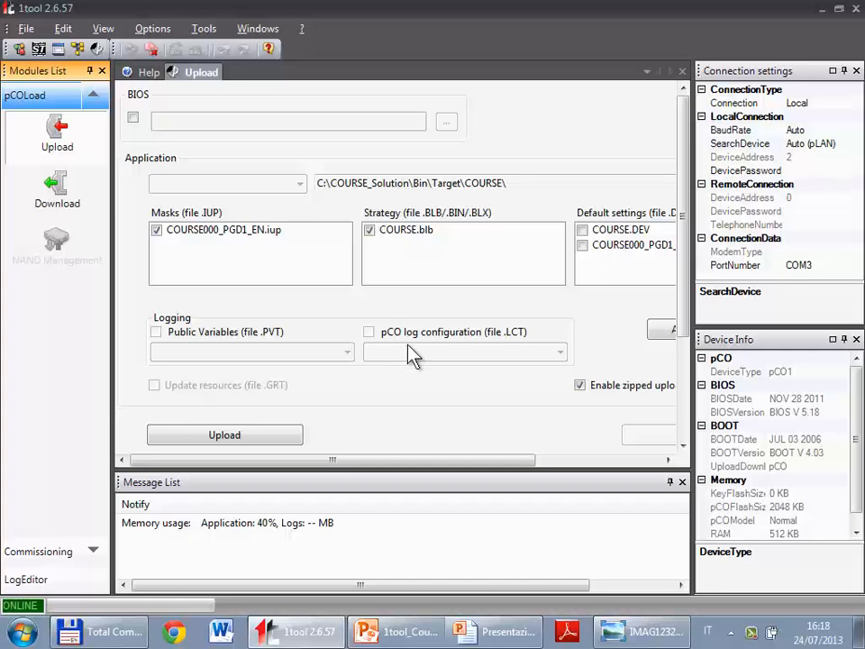
left_click(286, 436)
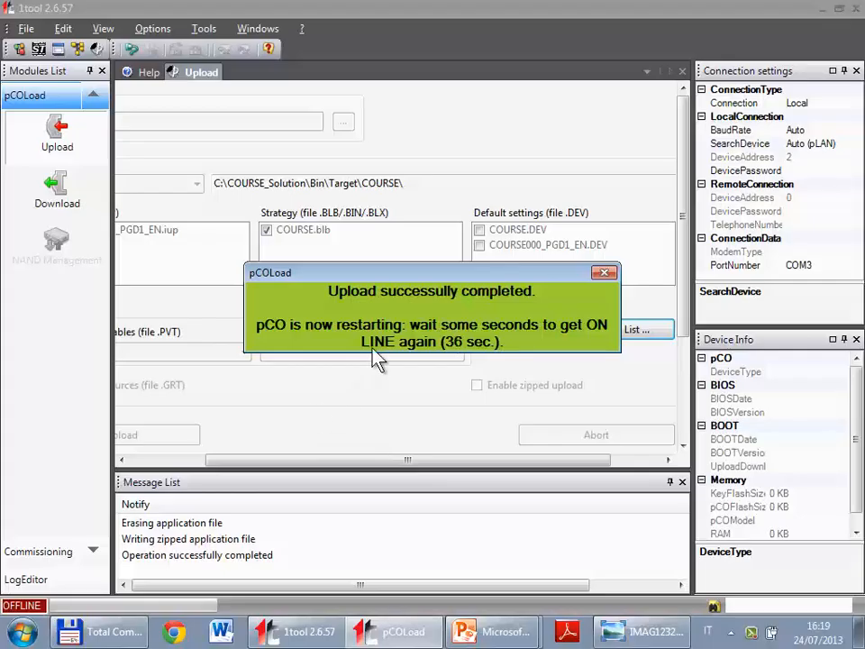
left_click(604, 274)
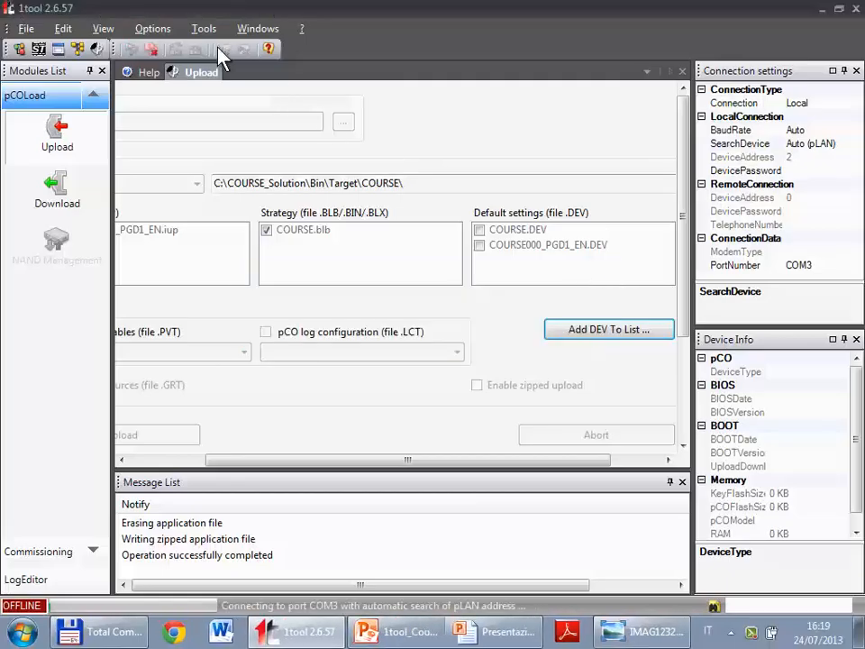
- Disconnect from the controller and switch to the PowerPoint slide on the project life cycle
left_click(152, 53)
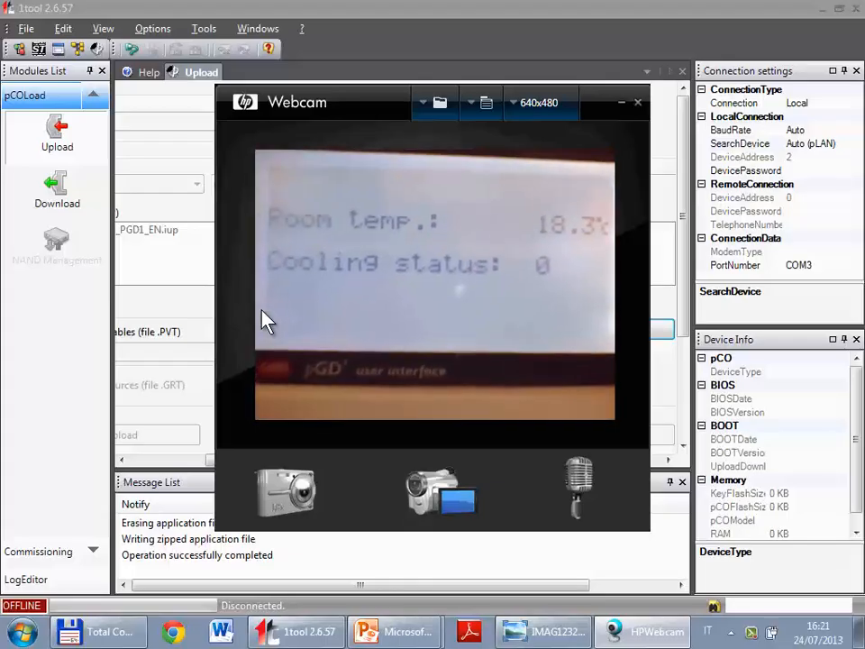
key("alt+Tab")
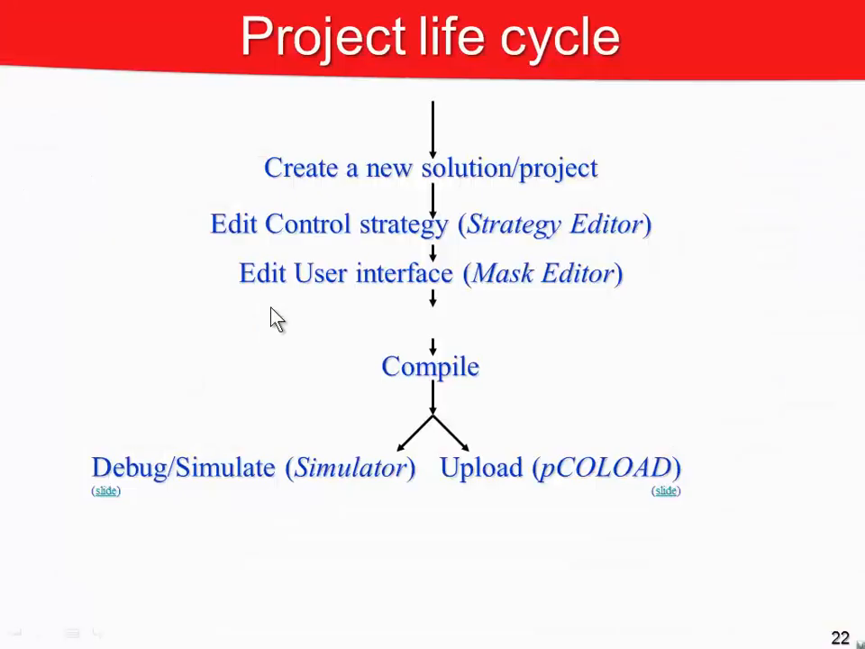
- Advance the Project life cycle slide through the Backup stage and switch to 1tool
left_click(423, 519)
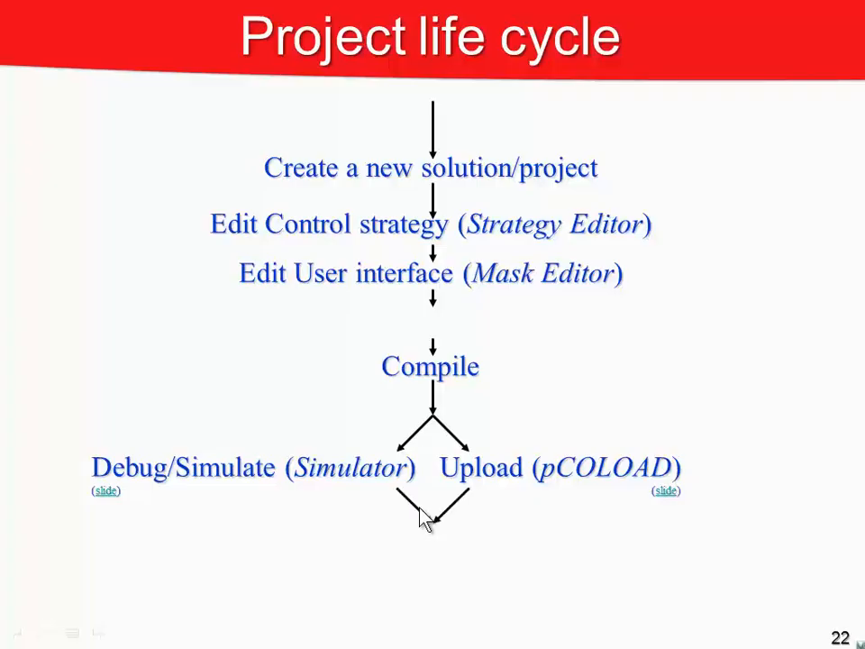
left_click(386, 557)
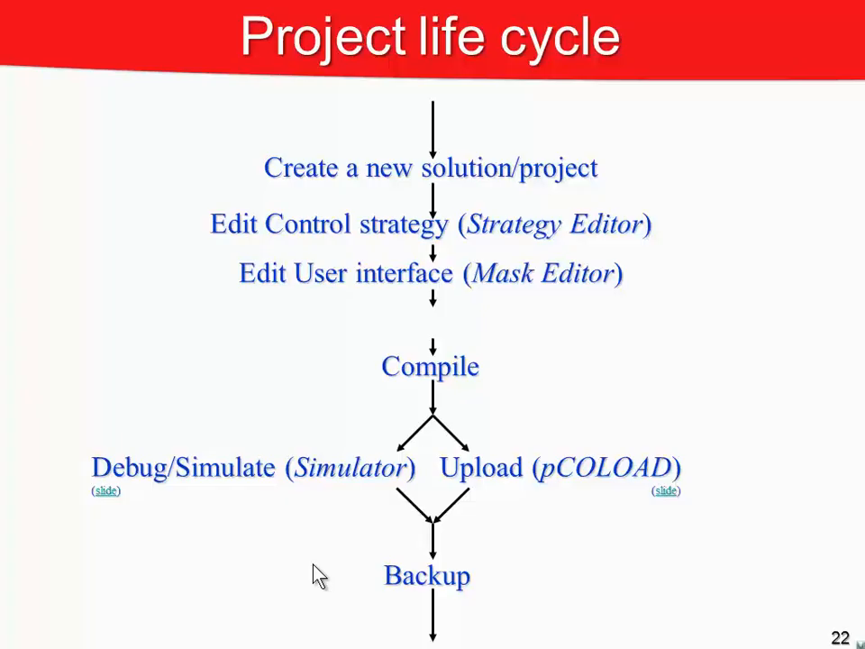
key("alt+Tab")
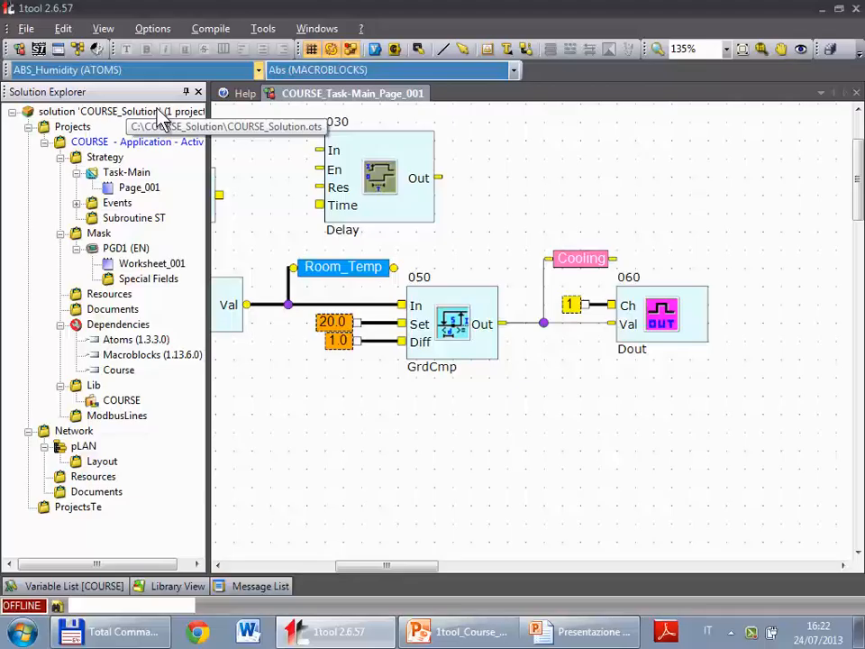
- Open the backup settings for COURSE_Solution and browse for the standard-format destination file
left_click(25, 27)
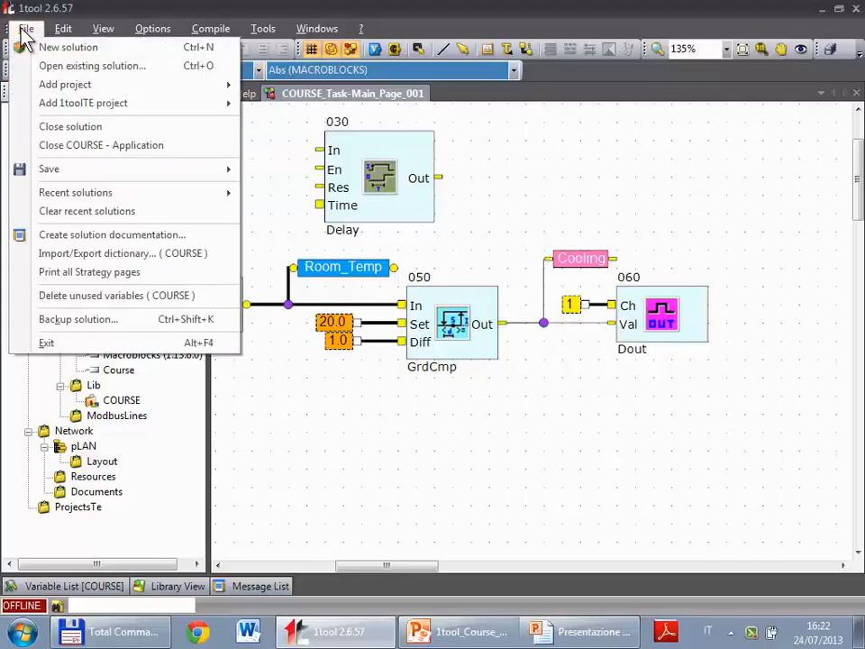
left_click(138, 330)
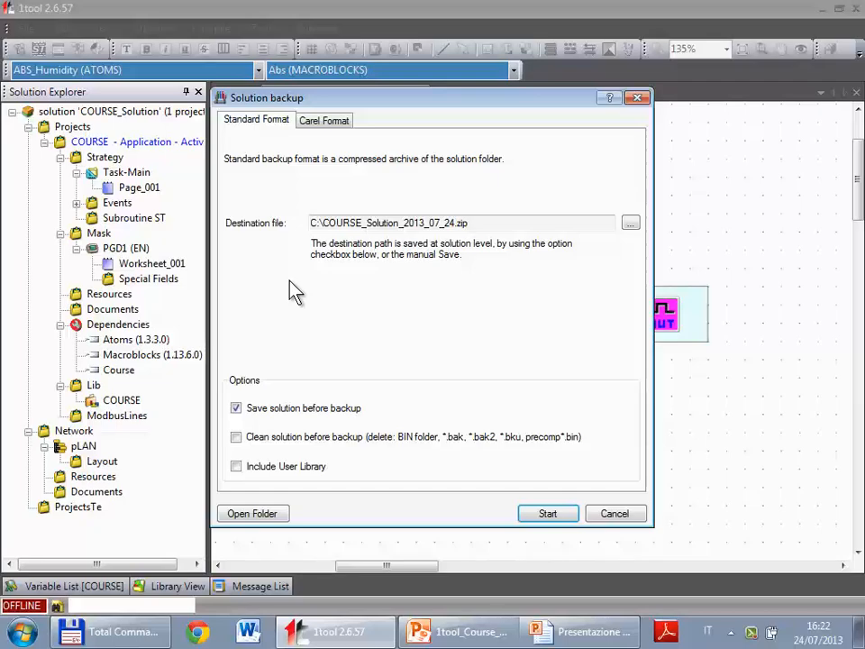
left_click_drag(311, 223, 374, 223)
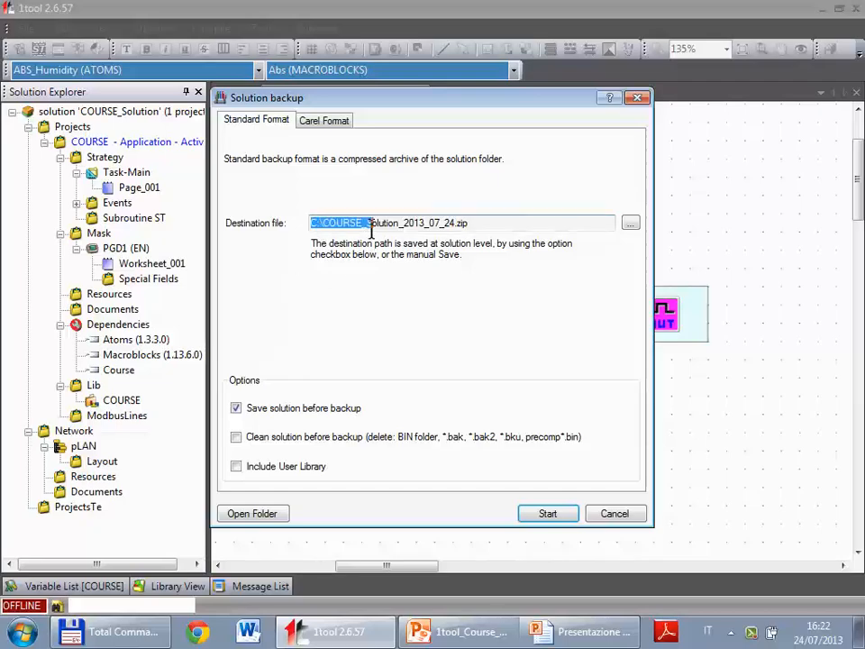
left_click(631, 223)
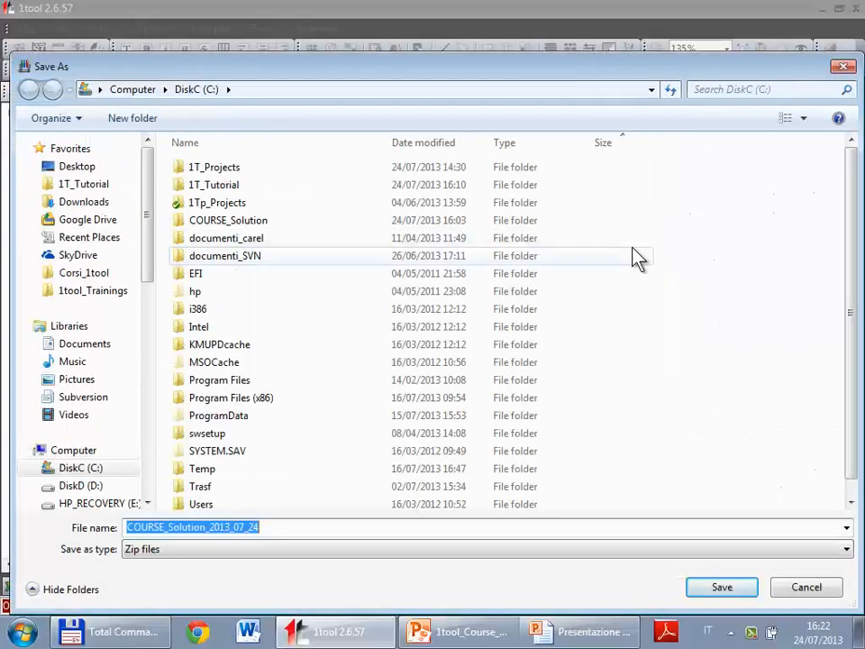
- Create a folder named COURSE_Solution_BACKUP on drive C: and open it as the backup location
right_click(659, 337)
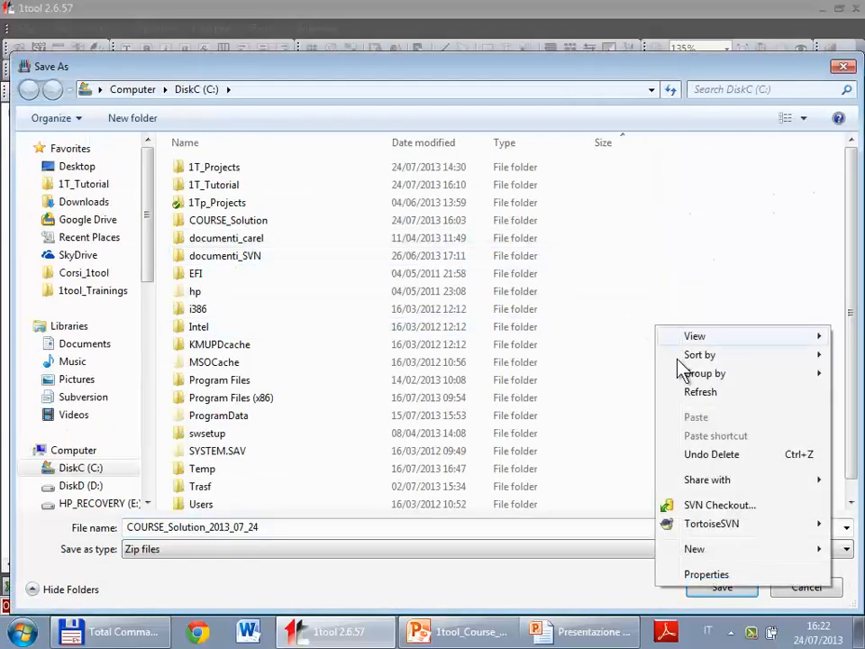
mouse_move(704, 557)
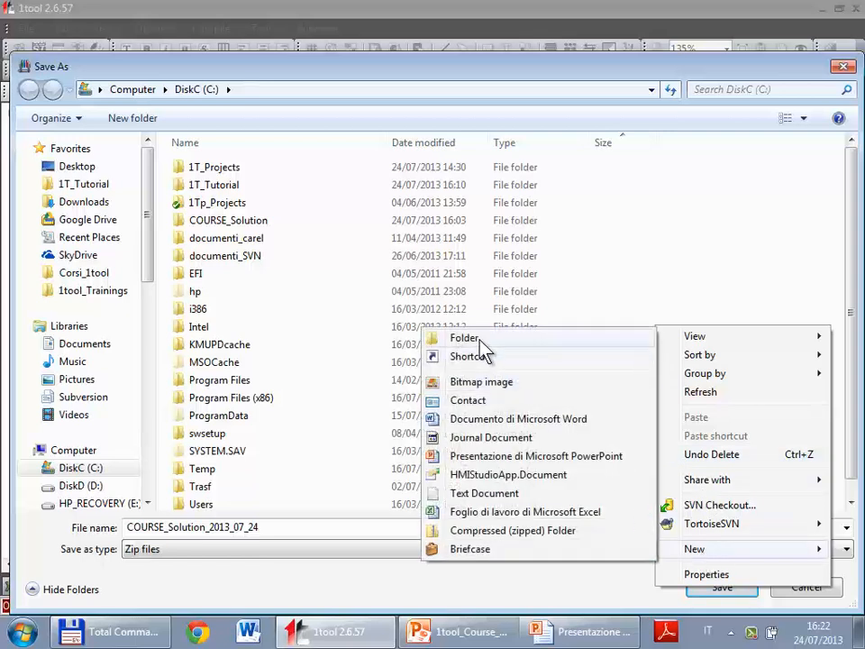
left_click(466, 338)
type("COUR")
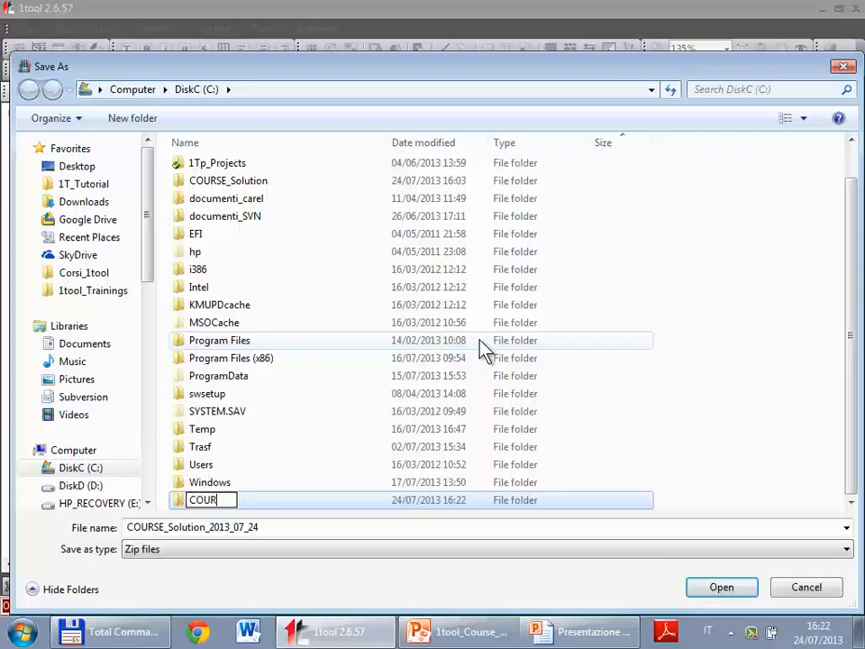
type("SE_Solution")
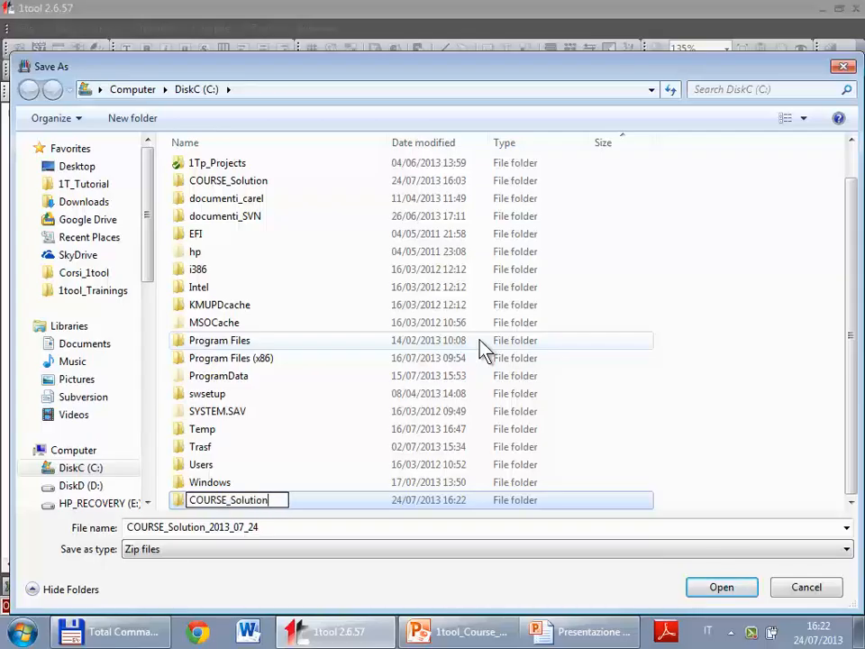
type("_BACKUP")
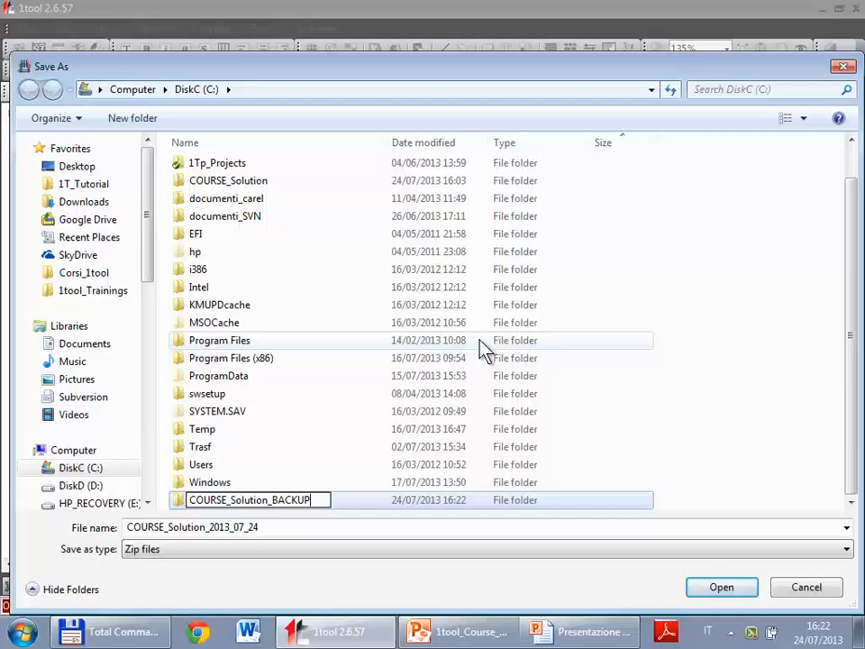
key("Return")
double_click(228, 502)
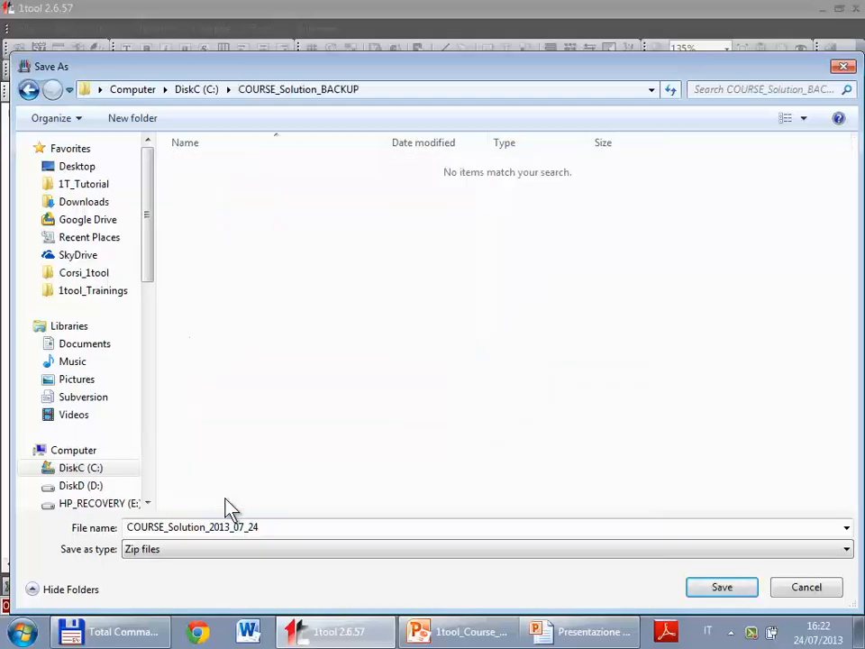
- Append _Ver1_0 to the proposed backup file name
double_click(263, 528)
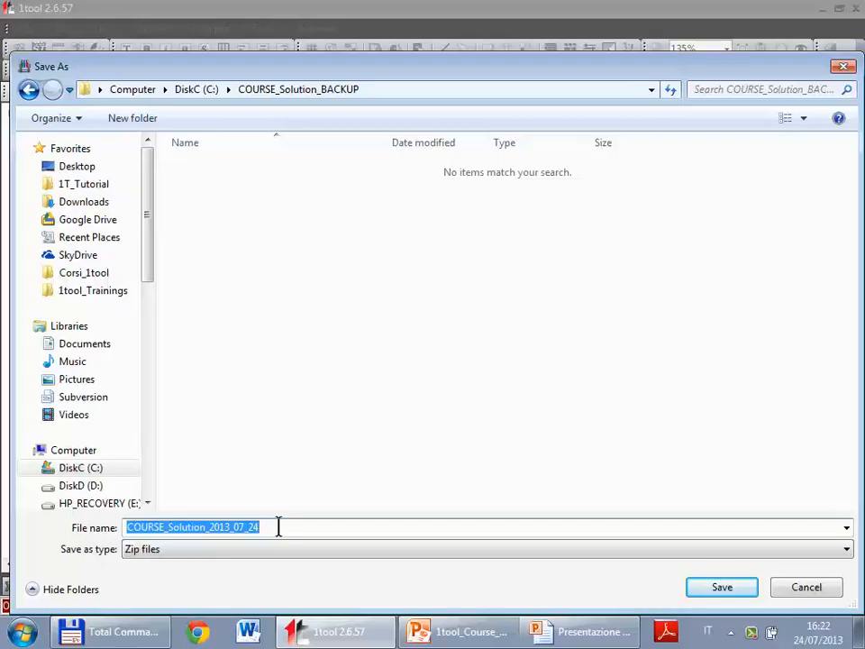
left_click(278, 529)
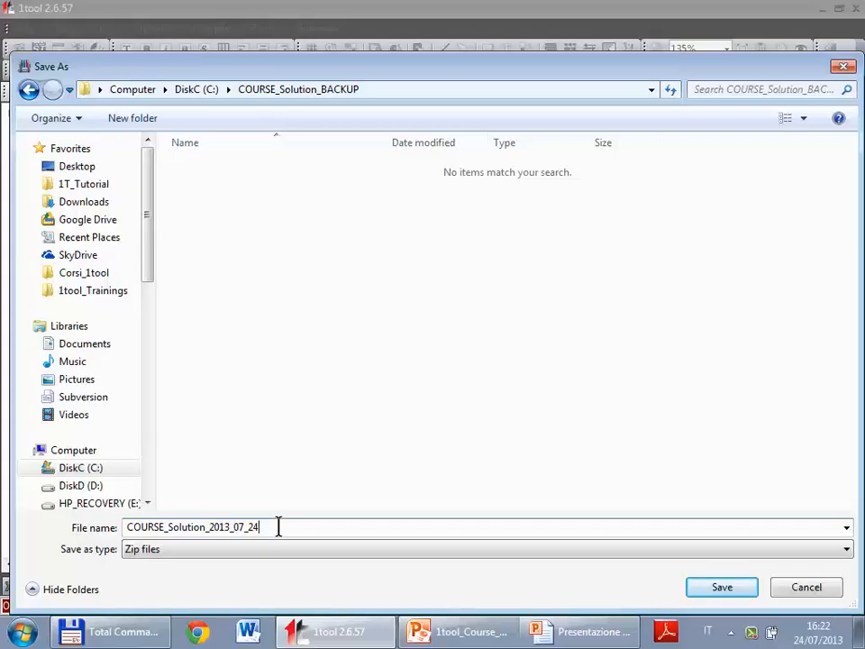
type("_")
type("Ver1_0")
- Replace the entire backup file name with Exercise_01_Thermostat
key("shift+Left")
key("shift+Left")
key("shift+Left")
key("shift+Left")
key("shift+Left")
key("shift+Left")
key("shift+Left")
key("shift+Left")
key("shift+Left")
key("shift+Left")
key("shift+Left")
key("shift+Left")
key("shift+Left")
key("shift+Left")
key("shift+Left")
key("shift+Left")
key("shift+Left")
key("shift+Left")
key("shift+Left")
key("shift+Left")
key("shift+Left")
key("shift+Left")
key("shift+Left")
key("shift+Left")
key("shift+Left")
key("shift+Left")
key("shift+Left")
key("shift+Left")
key("shift+Left")
key("shift+Left")
key("shift+Left")
key("shift+Left")
key("shift+Left")
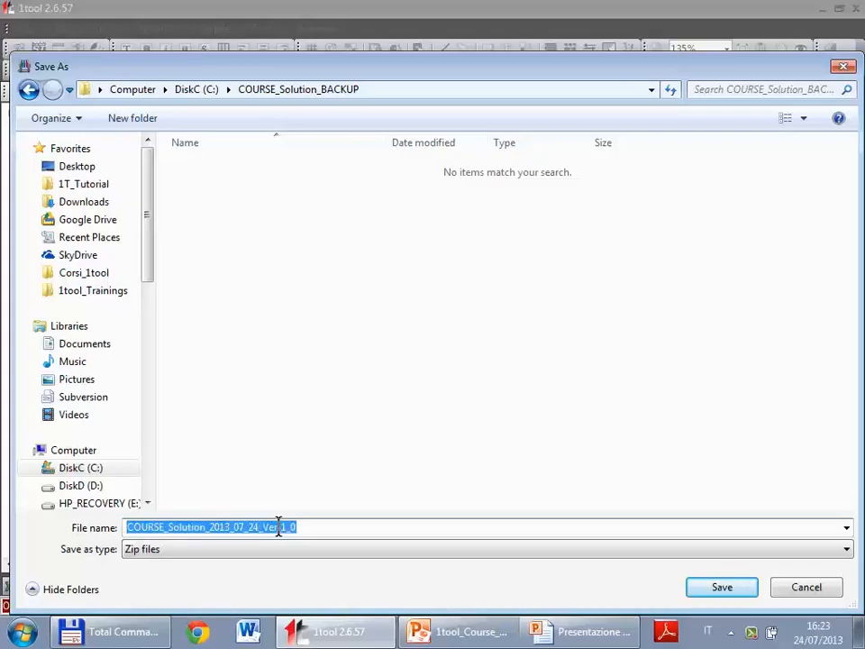
type("Exerci")
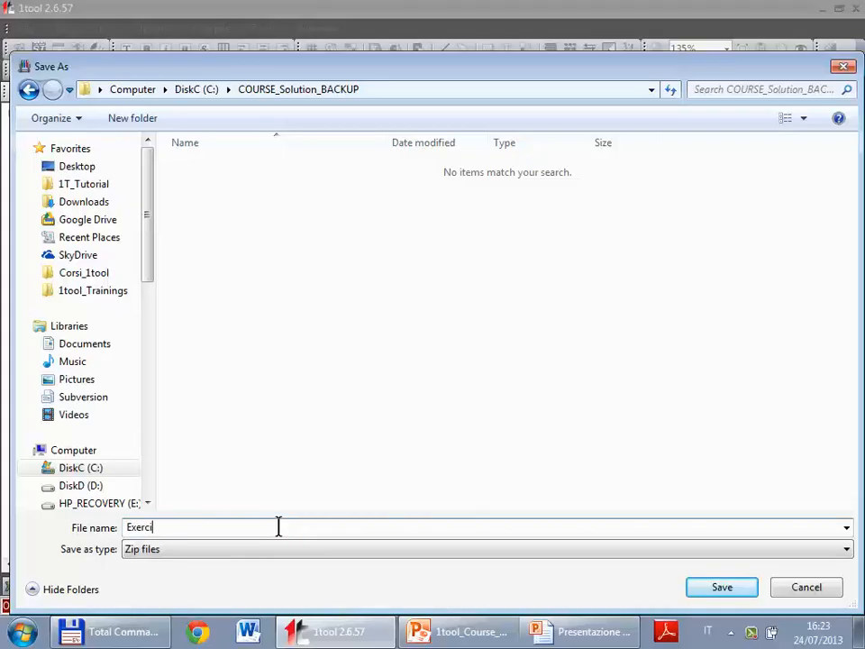
type("se_01_Thermostat")
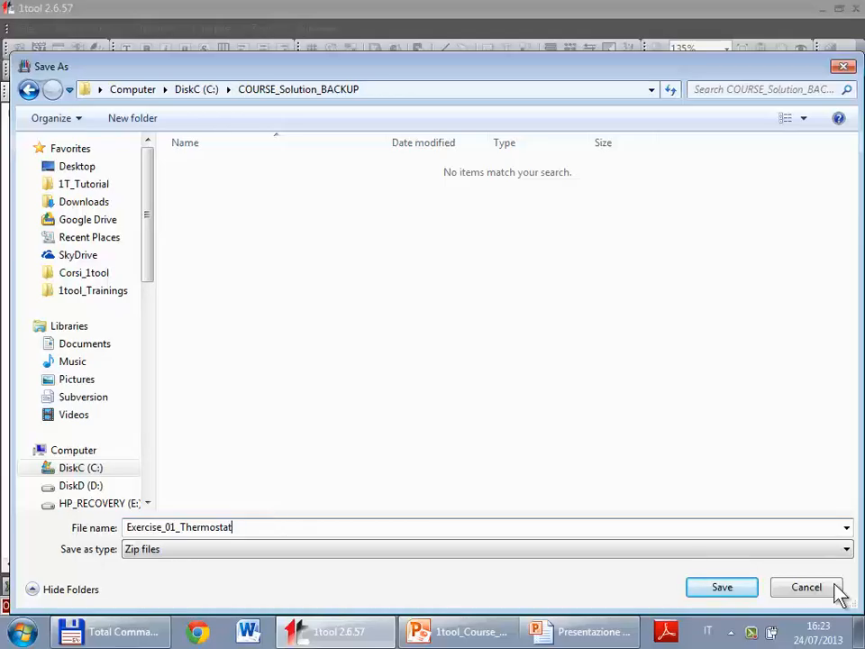
- Accept the backup destination, run the solution backup and close the progress window
left_click(746, 590)
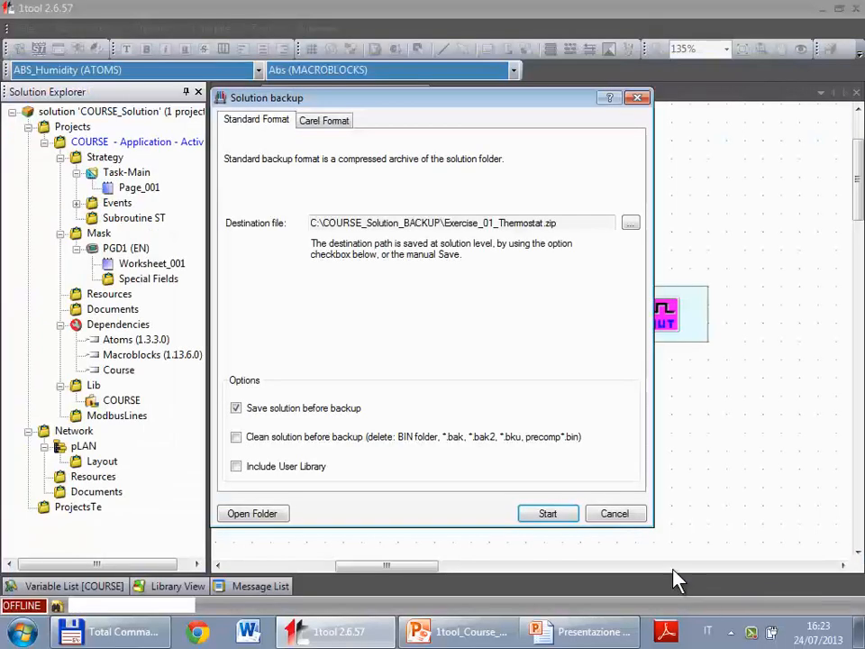
left_click(563, 515)
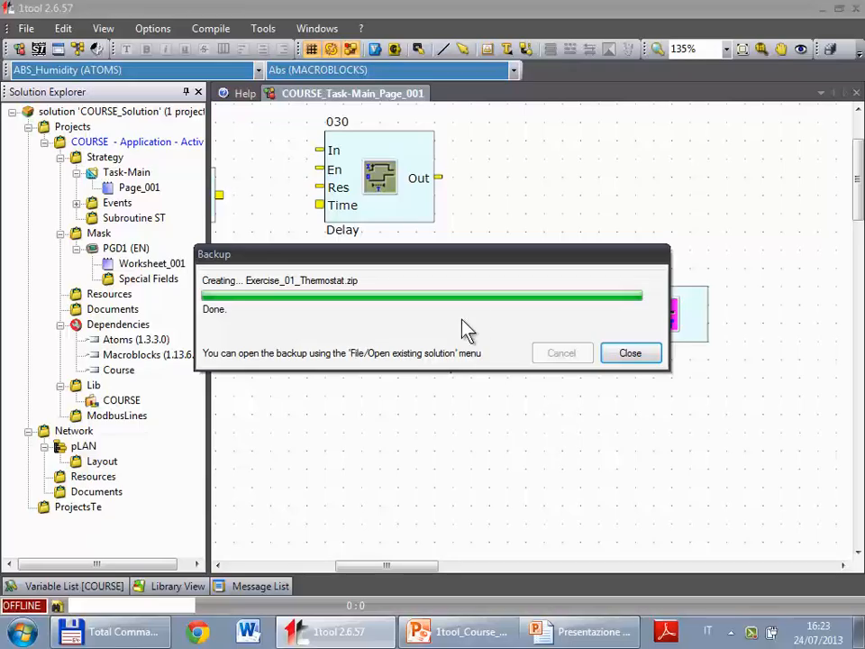
left_click(656, 360)
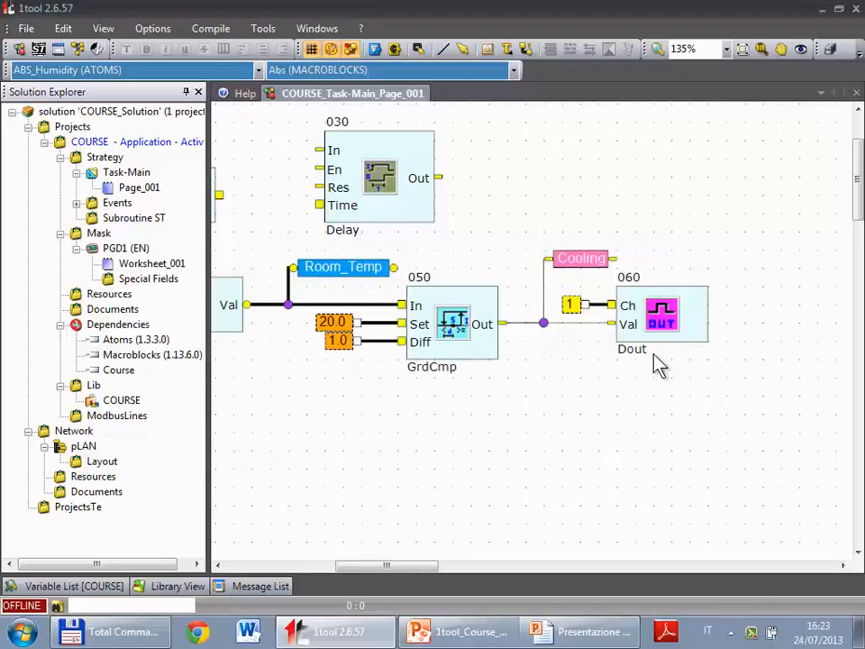
- Switch to the PowerPoint Project life cycle slide and reveal the return arrows to the control strategy stage
key("alt+Tab")
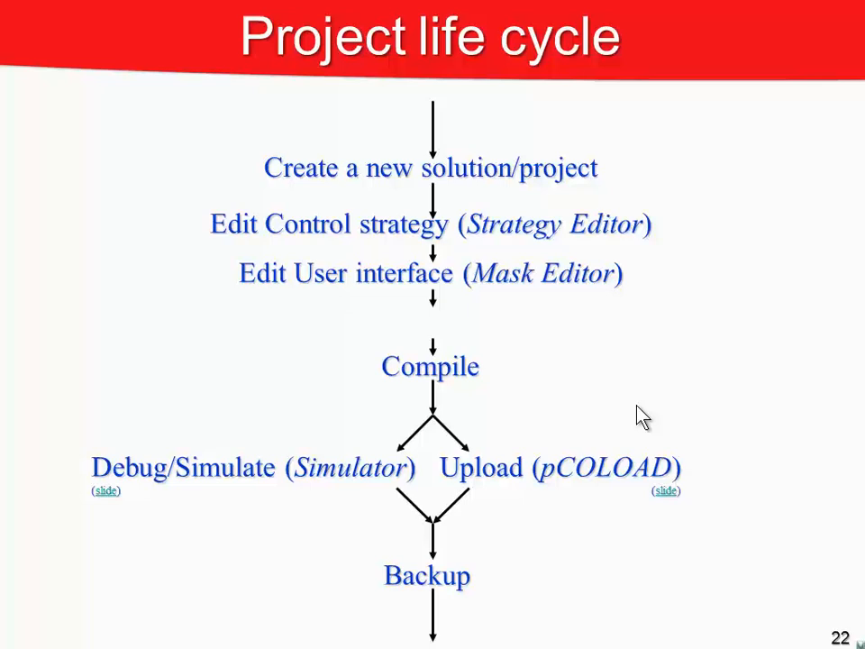
left_click(657, 353)
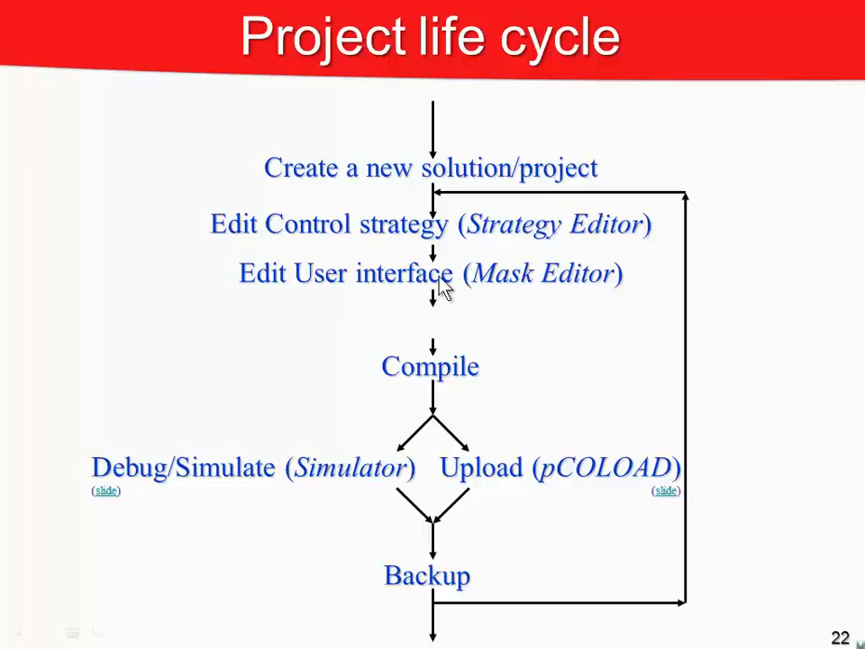
left_click(432, 347)
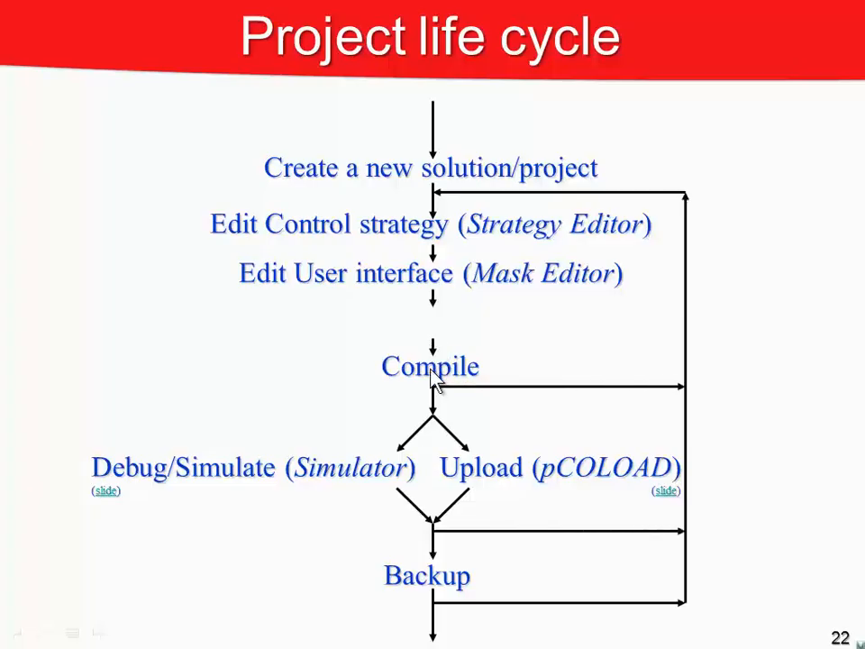